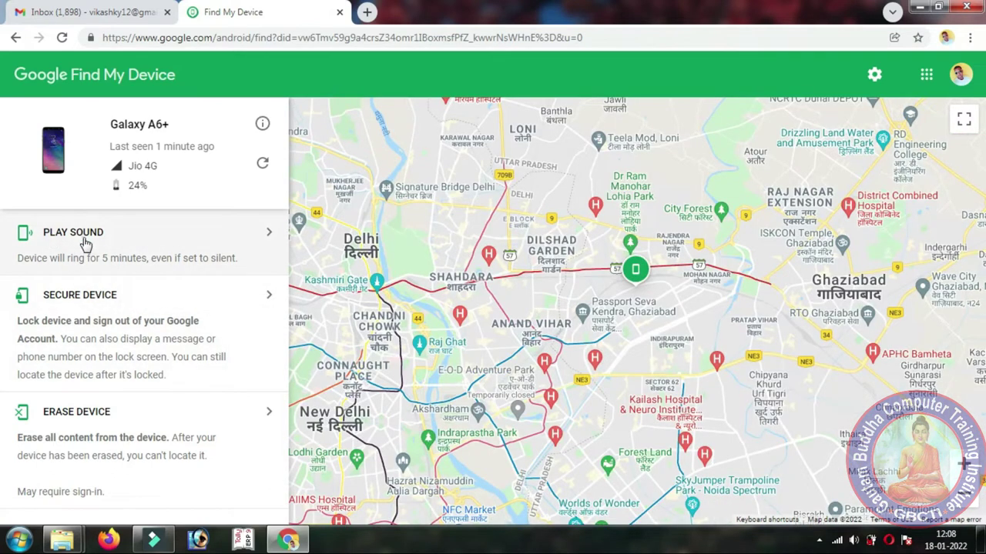
- Start the Galaxy A6+ ringing with Play Sound from the Delhi map
{"action": "left_click", "coordinate": [84, 241]}
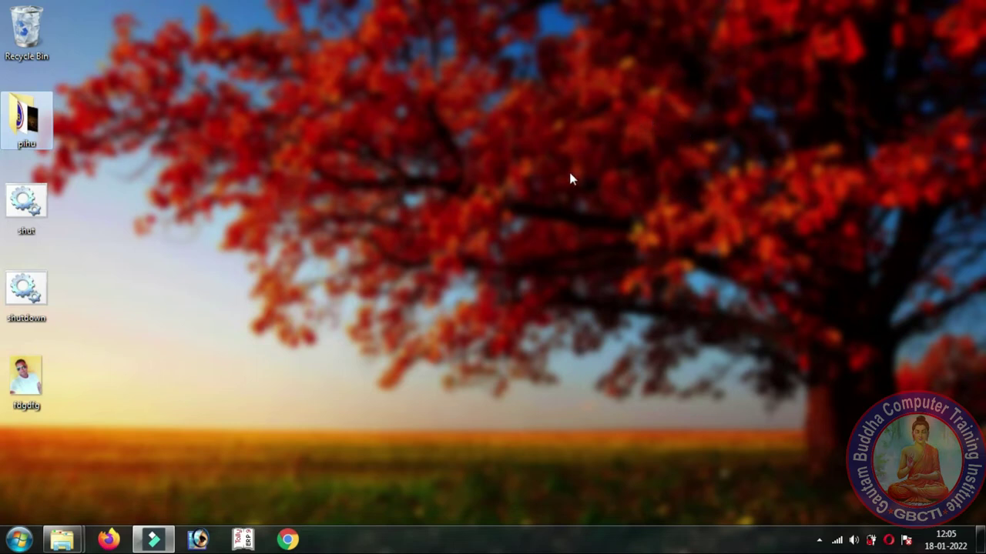
- Launch Chrome, search the web for 'gmail', and open the Gmail inbox from the results
{"action": "left_click", "coordinate": [286, 541]}
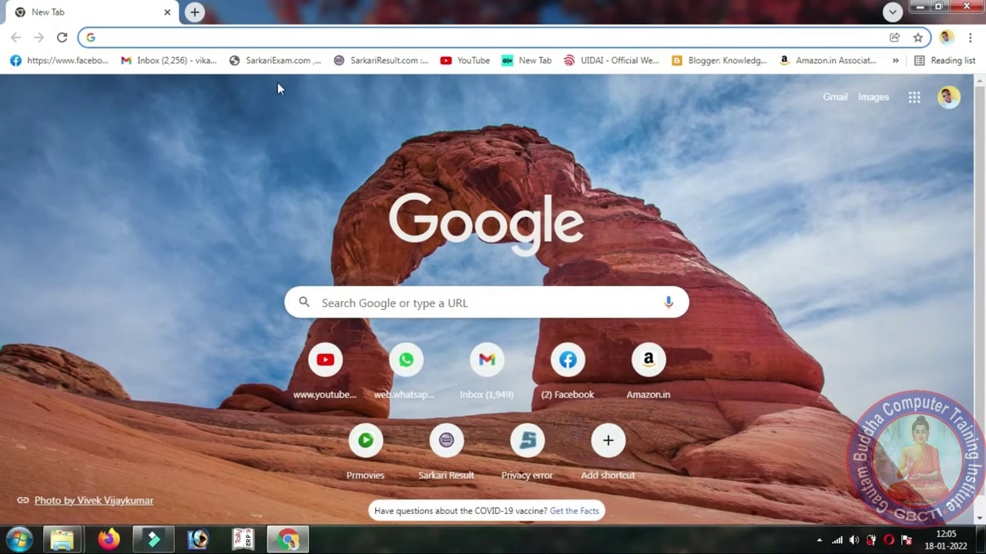
{"action": "left_click", "coordinate": [320, 33]}
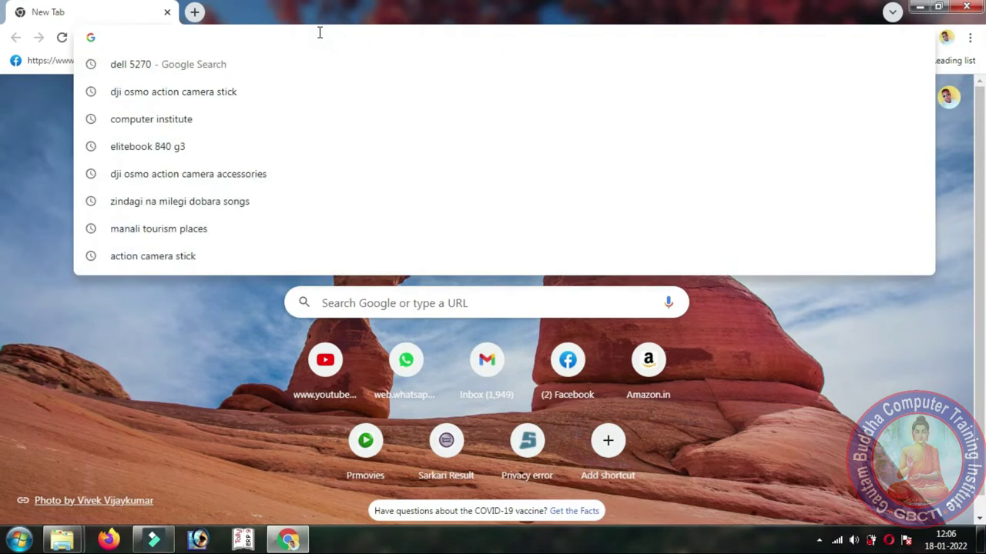
{"action": "type", "text": "gma"}
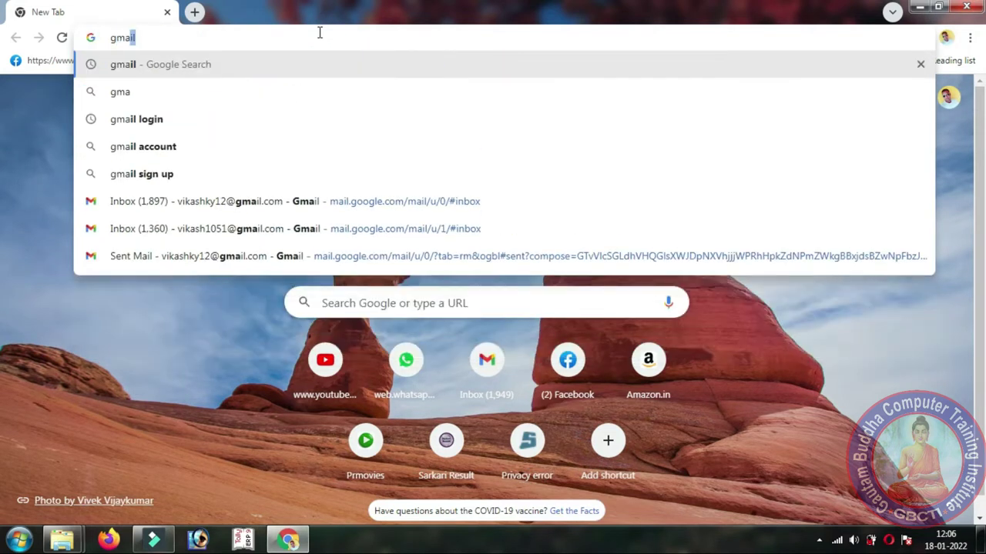
{"action": "type", "text": "il"}
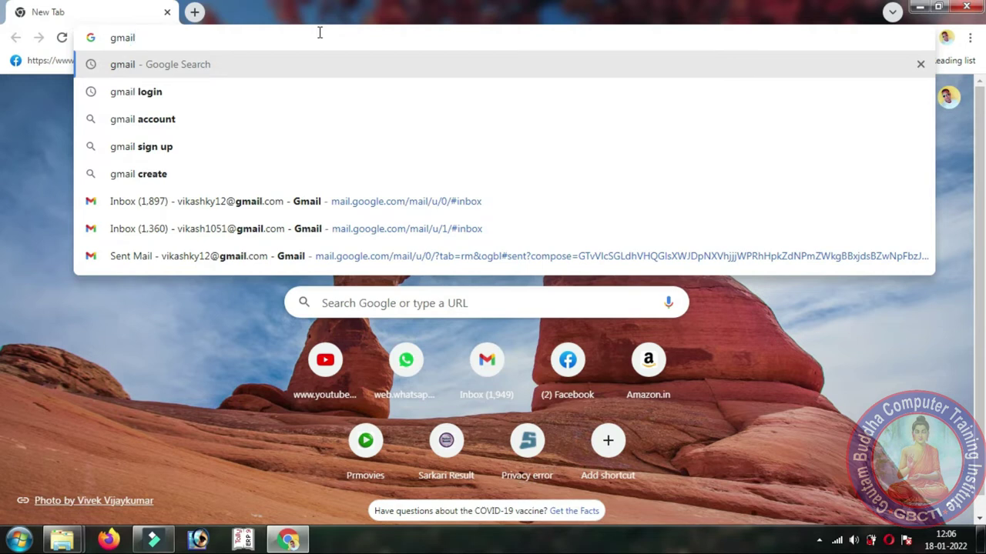
{"action": "key", "text": "Return"}
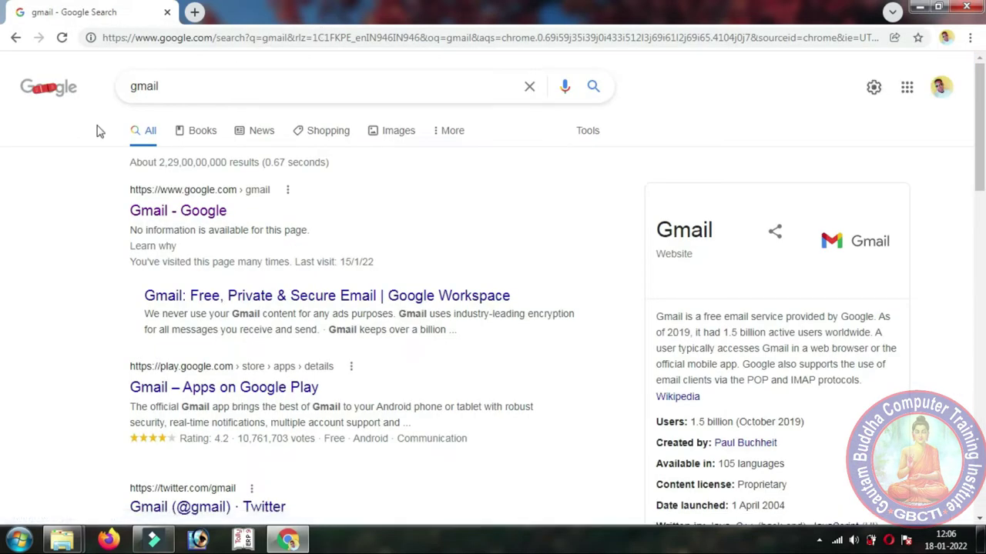
{"action": "left_click", "coordinate": [190, 211]}
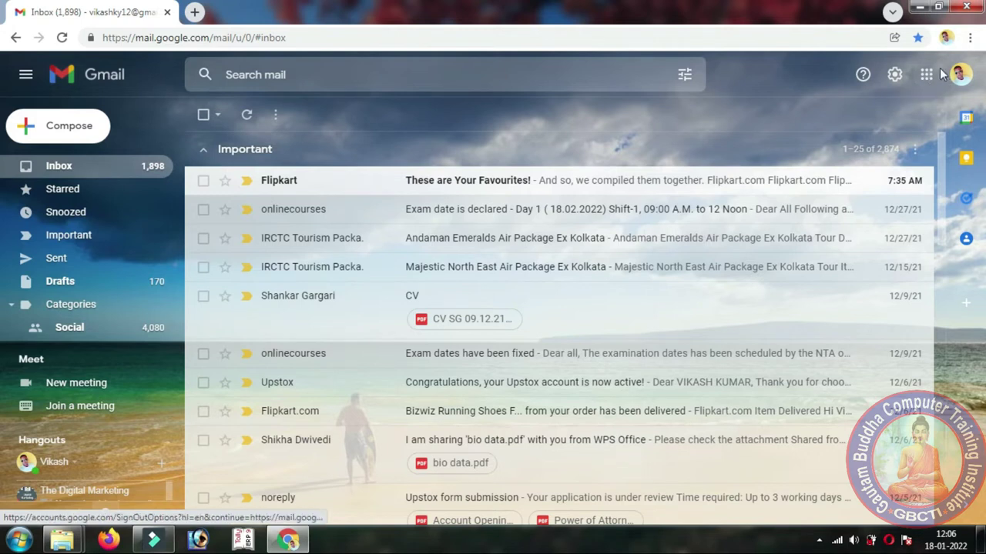
- Go to Google Account's Security page and scroll to Your devices, listing Windows and Galaxy A6+
{"action": "left_click", "coordinate": [928, 80]}
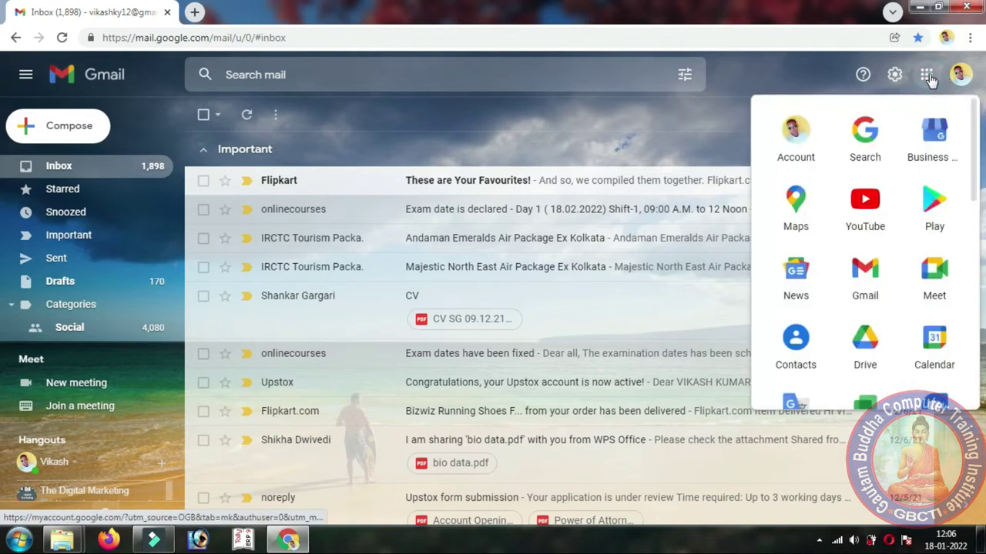
{"action": "left_click", "coordinate": [798, 149]}
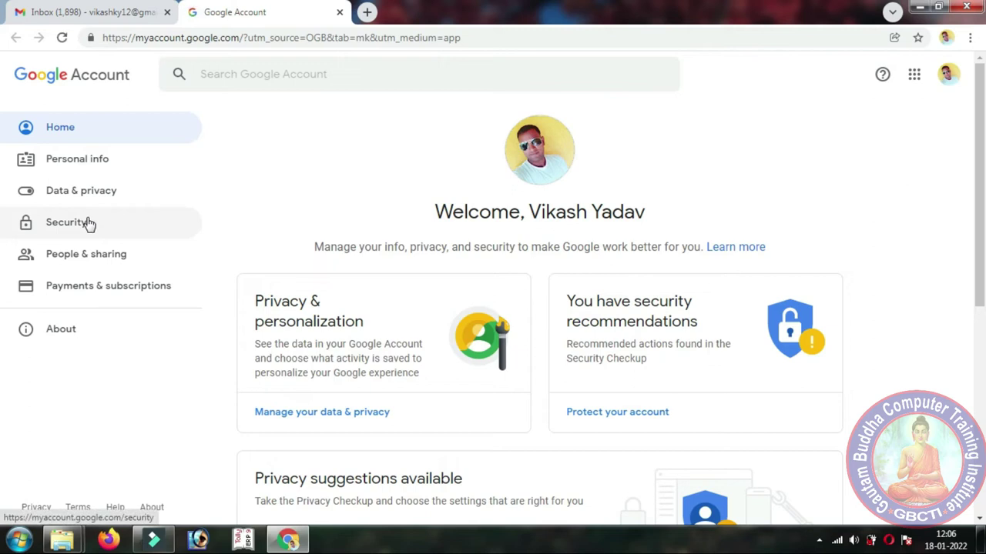
{"action": "left_click", "coordinate": [89, 223]}
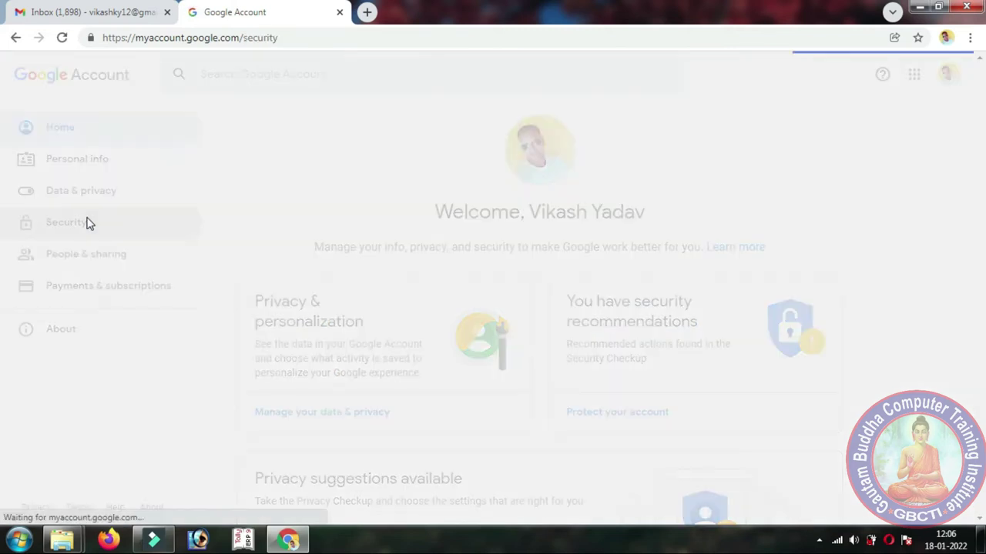
{"action": "scroll", "coordinate": [385, 306], "scroll_direction": "down", "scroll_amount": 3}
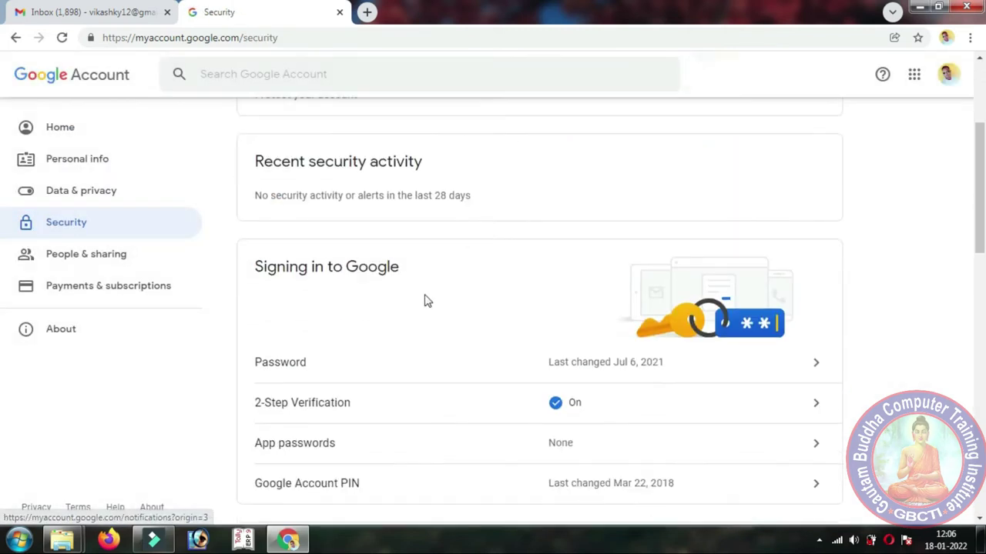
{"action": "scroll", "coordinate": [424, 300], "scroll_direction": "down", "scroll_amount": 4}
{"action": "scroll", "coordinate": [498, 293], "scroll_direction": "down", "scroll_amount": 3}
{"action": "scroll", "coordinate": [408, 344], "scroll_direction": "down", "scroll_amount": 1}
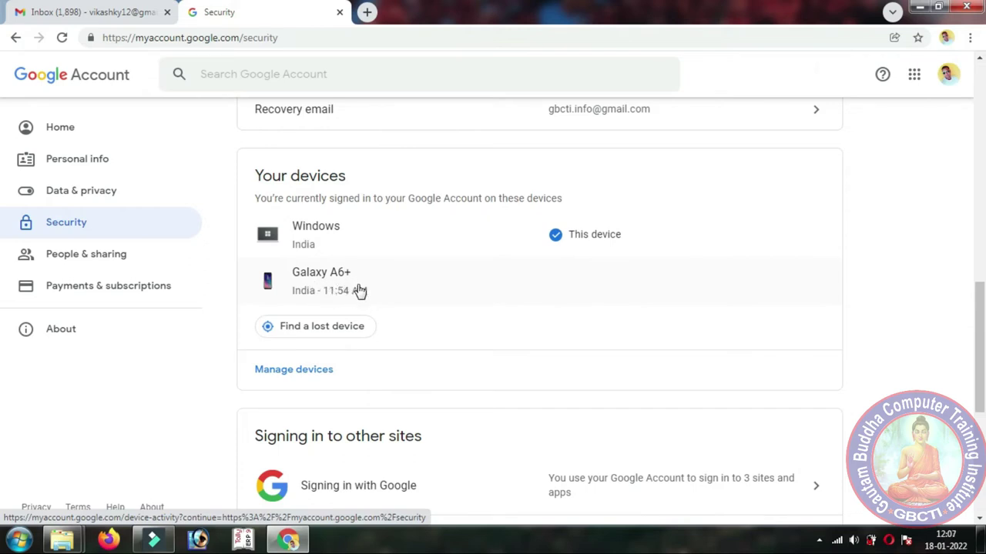
- Choose Find a lost device and pick the Galaxy A6+ to show it on the Sahibabad map
{"action": "left_click", "coordinate": [330, 332]}
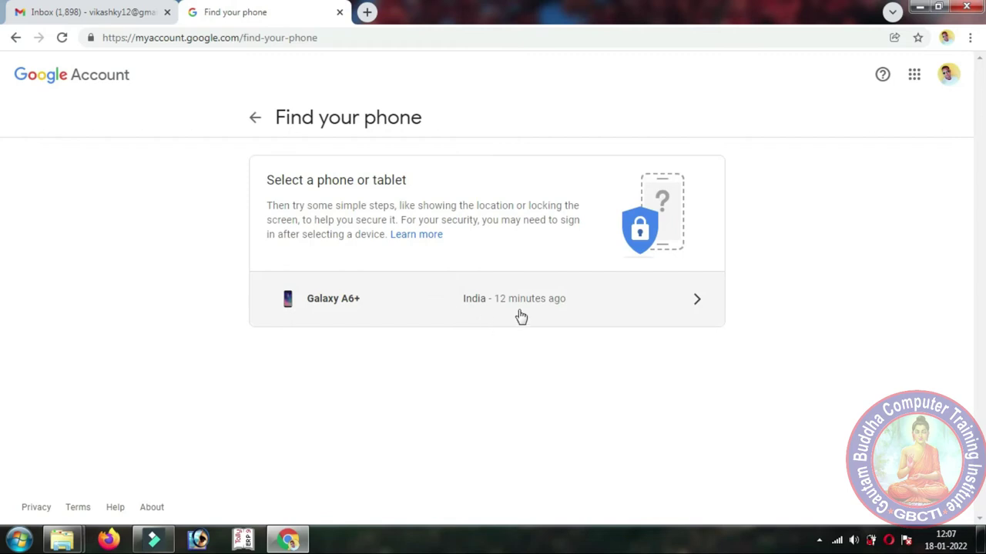
{"action": "left_click", "coordinate": [507, 310]}
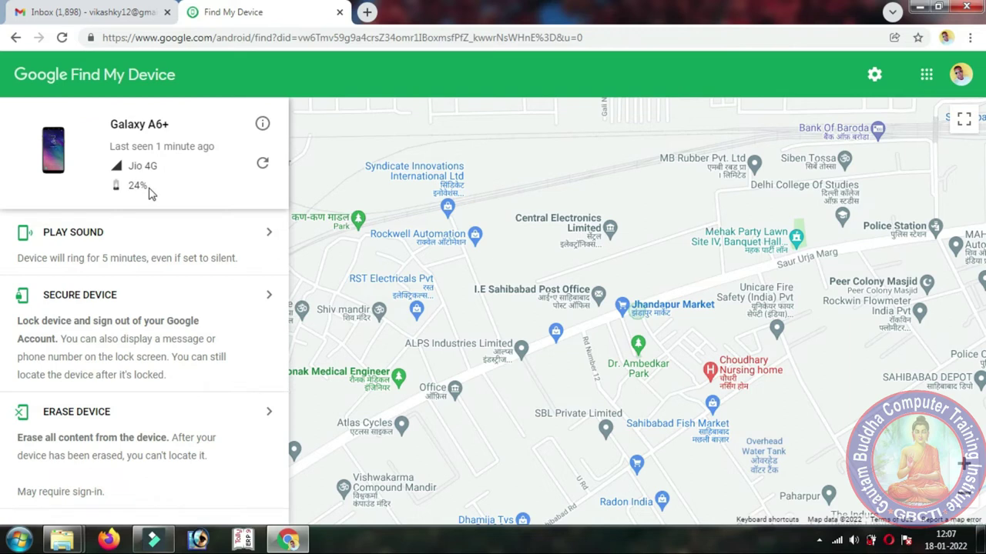
- Zoom the map out to the Delhi–Ghaziabad area and recentre it on the phone's marker
{"action": "scroll", "coordinate": [634, 320], "scroll_direction": "up", "scroll_amount": 5}
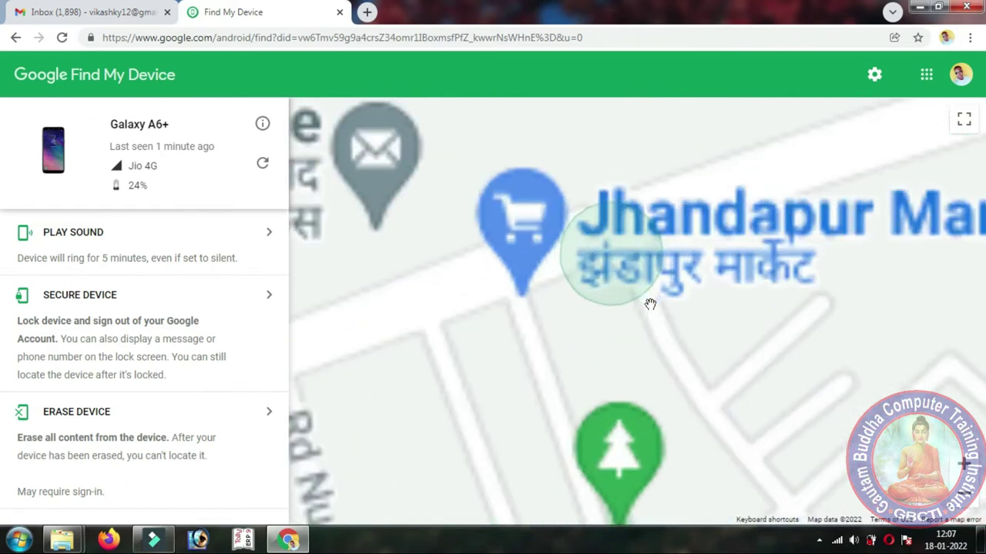
{"action": "scroll", "coordinate": [620, 257], "scroll_direction": "down", "scroll_amount": 6}
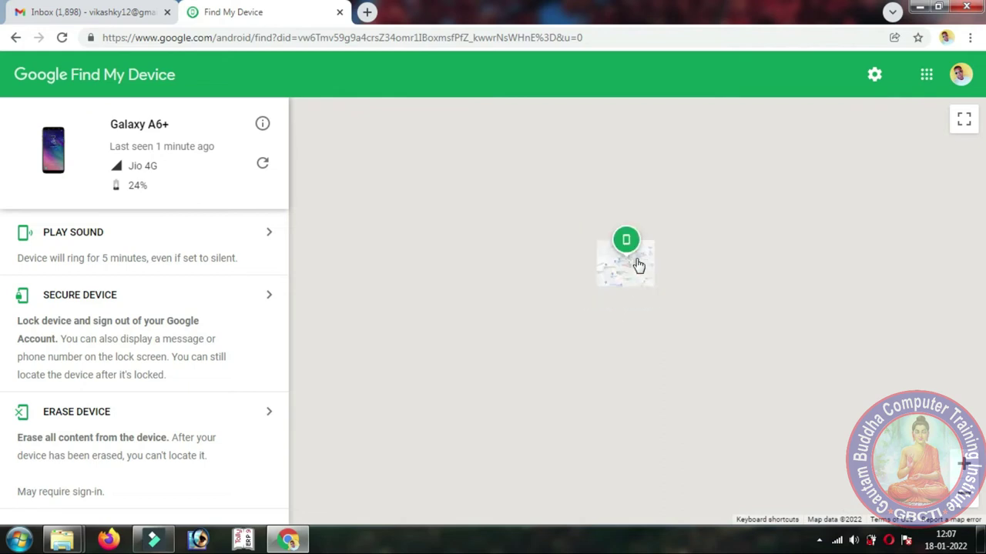
{"action": "scroll", "coordinate": [649, 248], "scroll_direction": "down", "scroll_amount": 3}
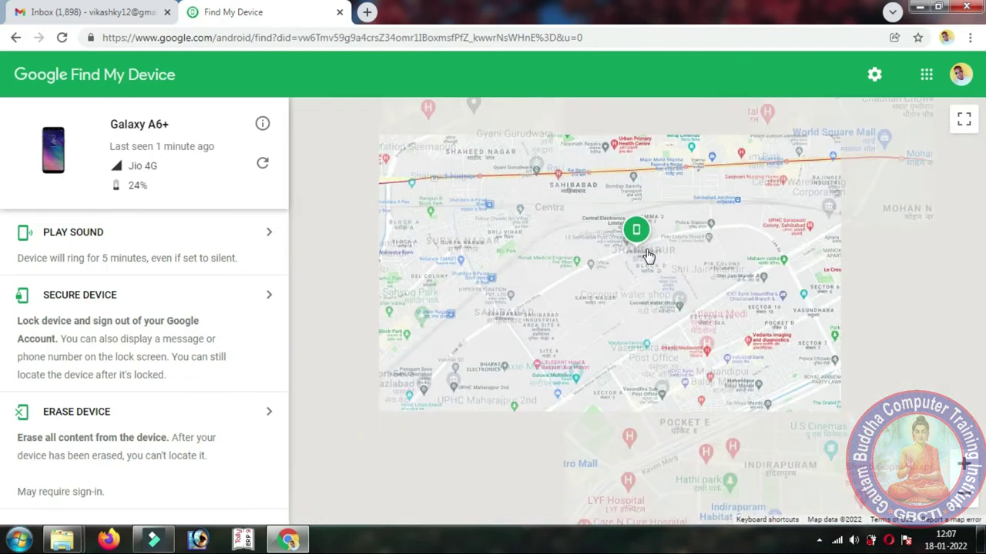
{"action": "scroll", "coordinate": [651, 202], "scroll_direction": "down", "scroll_amount": 2}
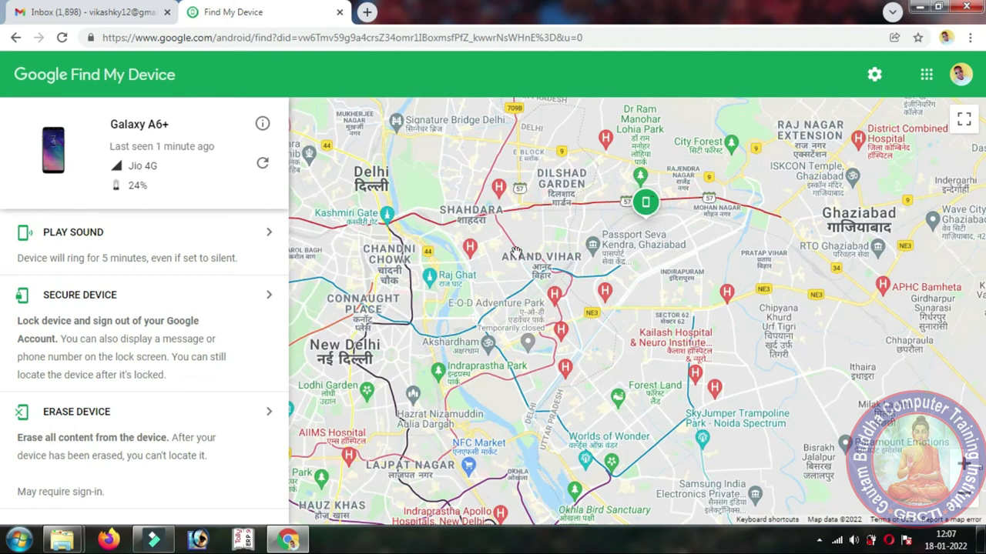
{"action": "left_click_drag", "start_coordinate": [566, 242], "coordinate": [554, 308]}
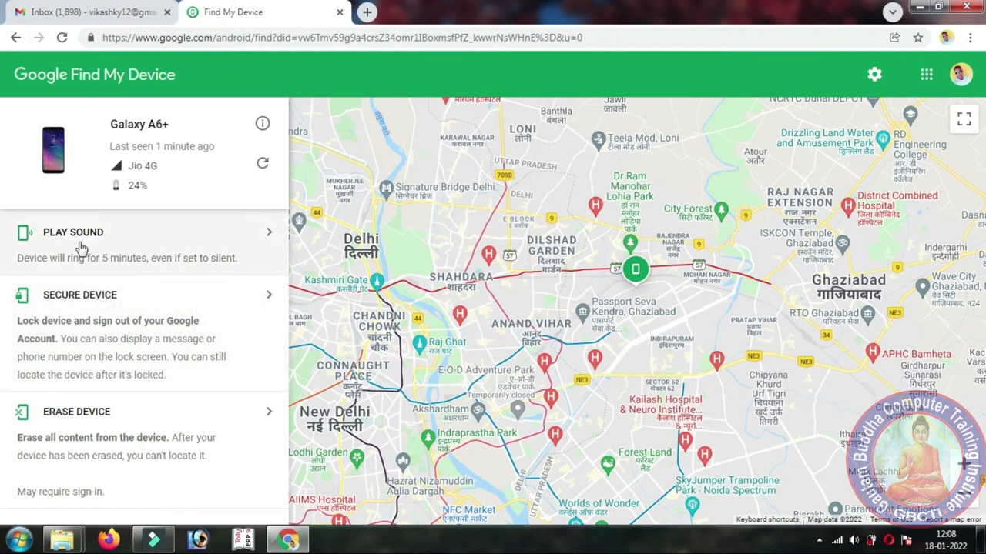
- Ring the Galaxy A6+ for about 8 seconds, then stop the ringing
{"action": "left_click", "coordinate": [85, 242]}
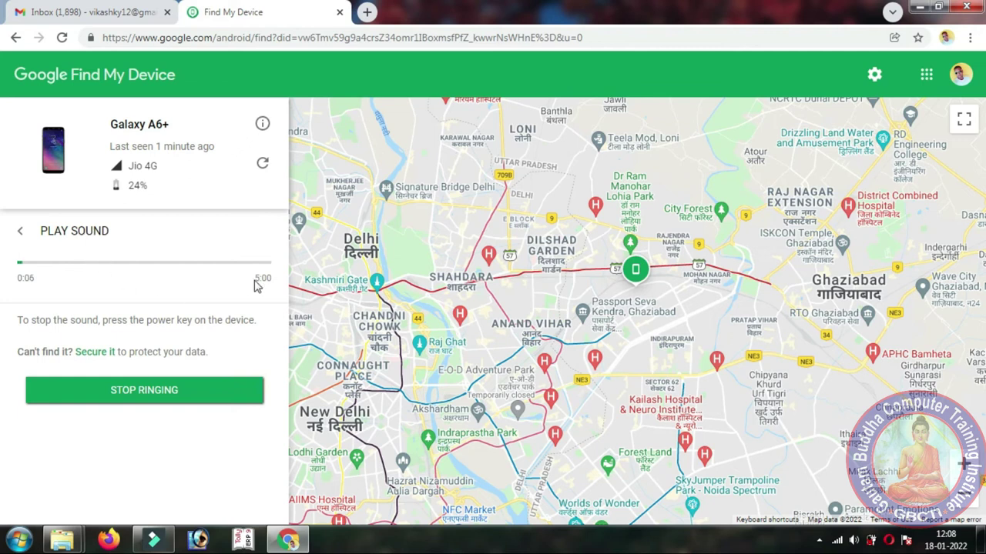
{"action": "left_click", "coordinate": [175, 400]}
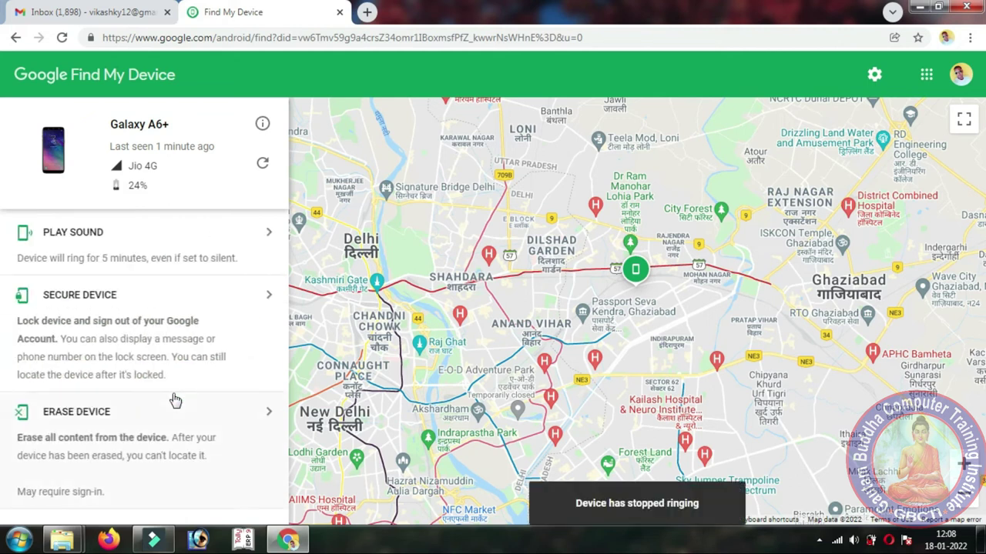